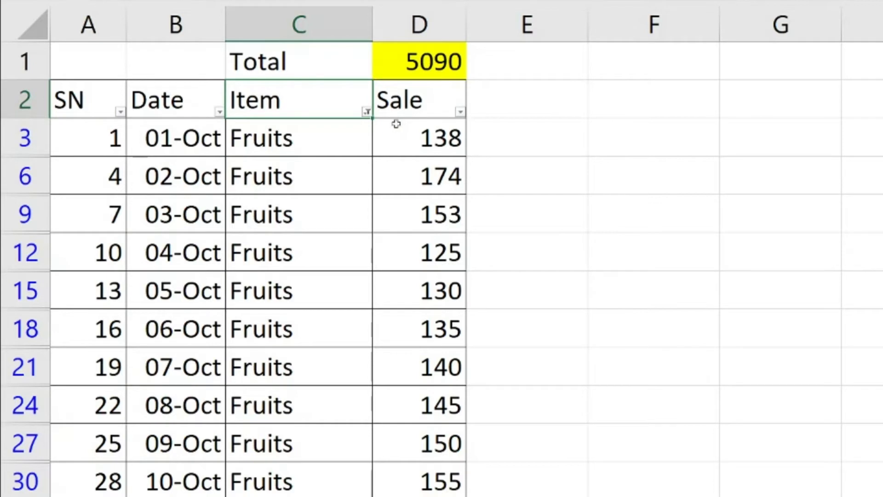
Extend the Item column filter to include Milk, and then Vegetables, alongside Fruits.
{"action": "left_click", "coordinate": [367, 111]}
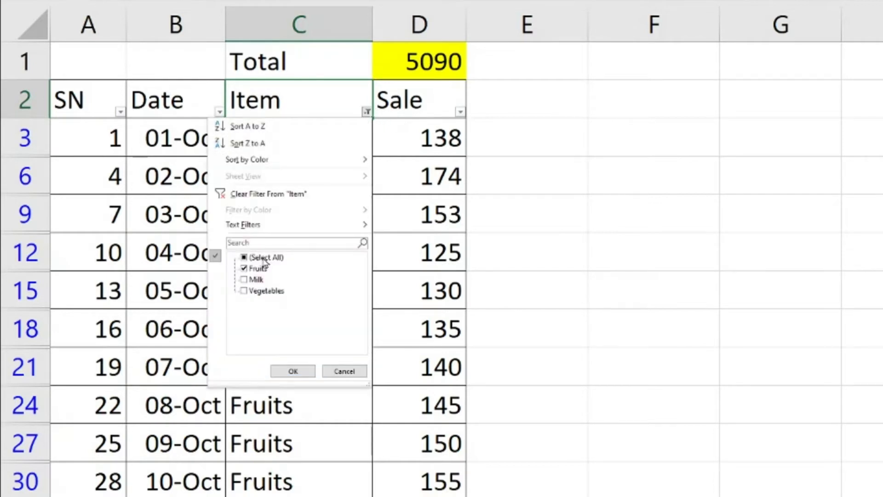
{"action": "left_click", "coordinate": [245, 280]}
{"action": "left_click", "coordinate": [297, 370]}
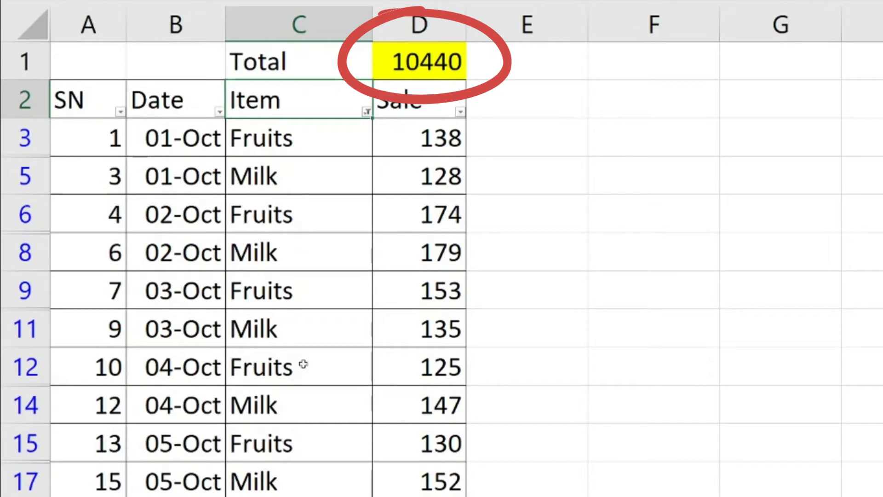
{"action": "left_click", "coordinate": [367, 112]}
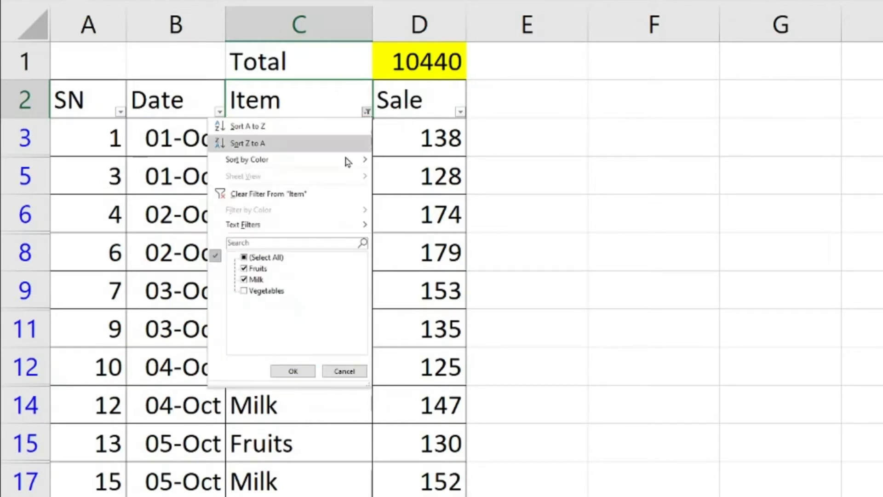
{"action": "left_click", "coordinate": [265, 290]}
{"action": "left_click", "coordinate": [293, 370]}
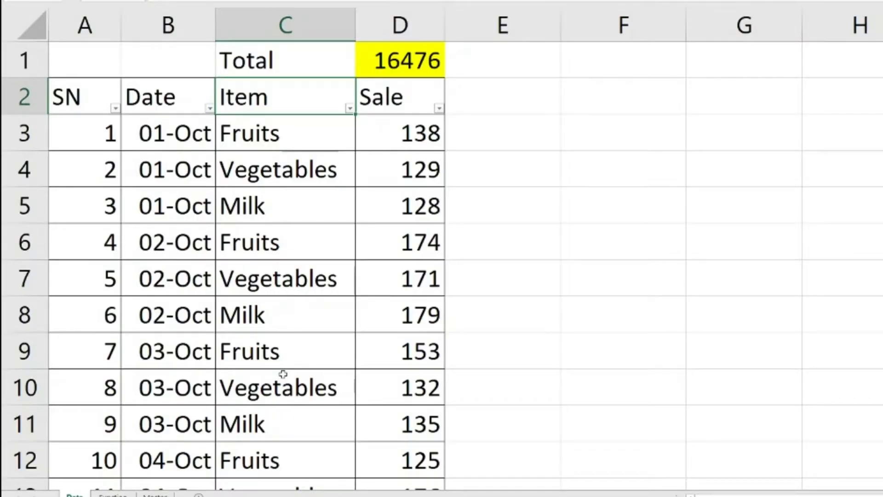
On the Function sheet, fill the SUBTOTAL syntax cell in row 1 with yellow.
{"action": "key", "text": "ctrl+Page_Down"}
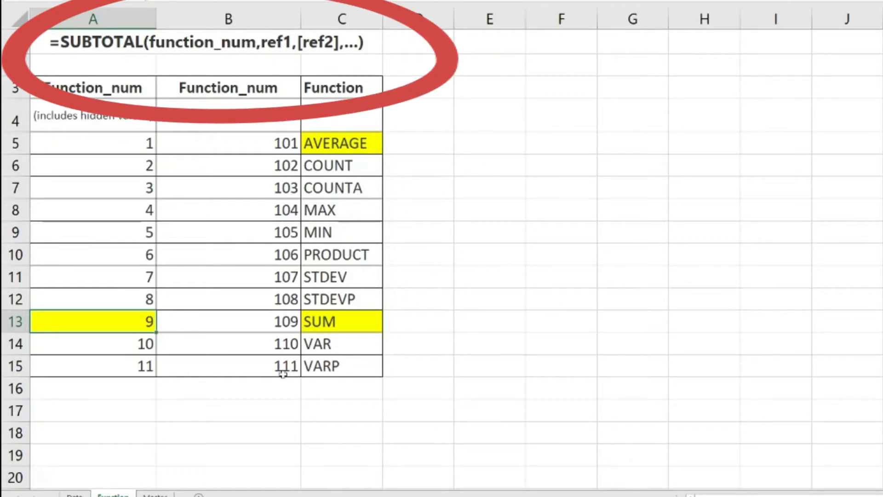
{"action": "left_click", "coordinate": [86, 42]}
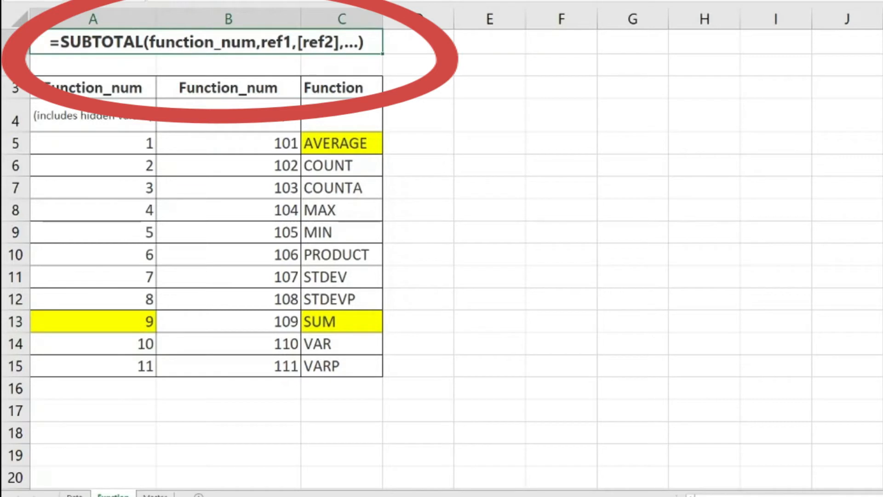
{"action": "left_click", "coordinate": [258, 1]}
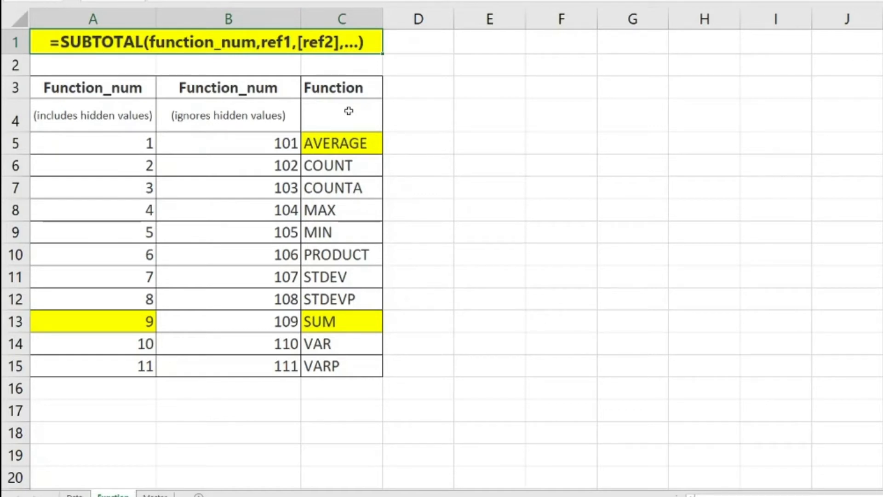
Compare the Function_num columns that include and ignore hidden values, codes 1–11 against 101–111, with their matching functions.
{"action": "mouse_move", "coordinate": [128, 93]}
{"action": "left_mouse_down"}
{"action": "mouse_move", "coordinate": [83, 382]}
{"action": "mouse_move", "coordinate": [88, 364]}
{"action": "left_mouse_up"}
{"action": "left_click_drag", "start_coordinate": [228, 87], "coordinate": [248, 366]}
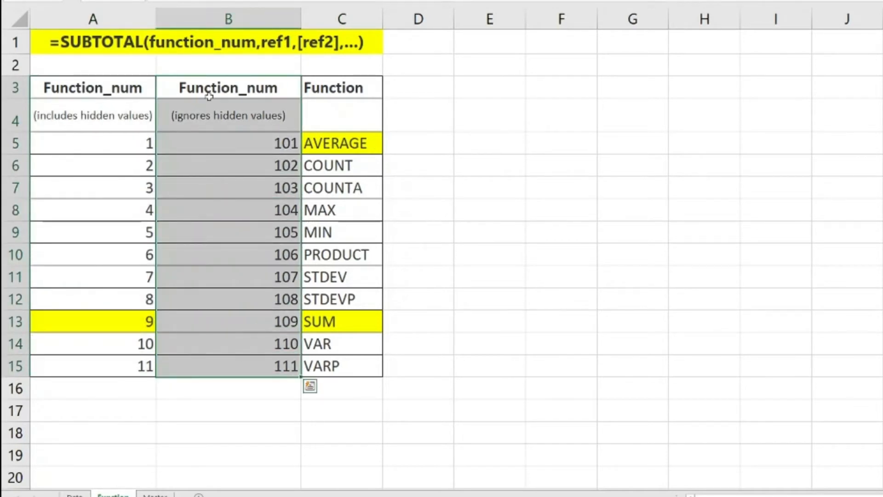
{"action": "left_click", "coordinate": [122, 88]}
{"action": "left_click_drag", "start_coordinate": [131, 145], "coordinate": [130, 357]}
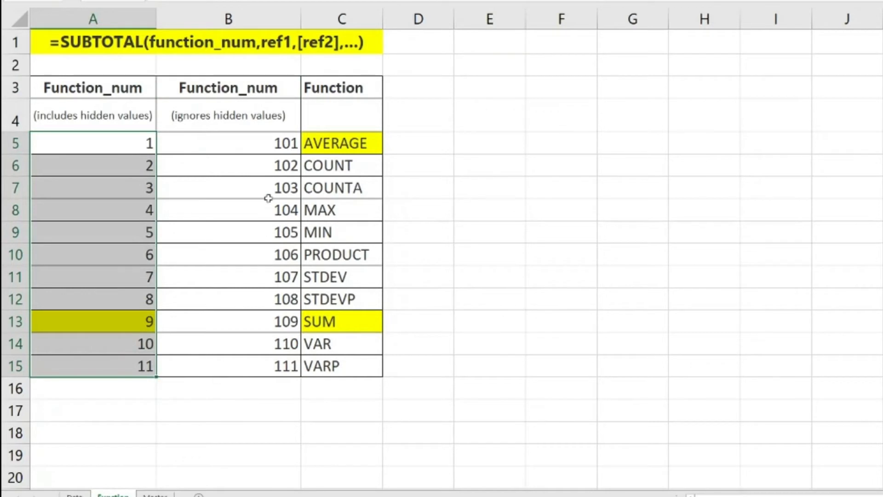
{"action": "left_click", "coordinate": [256, 149]}
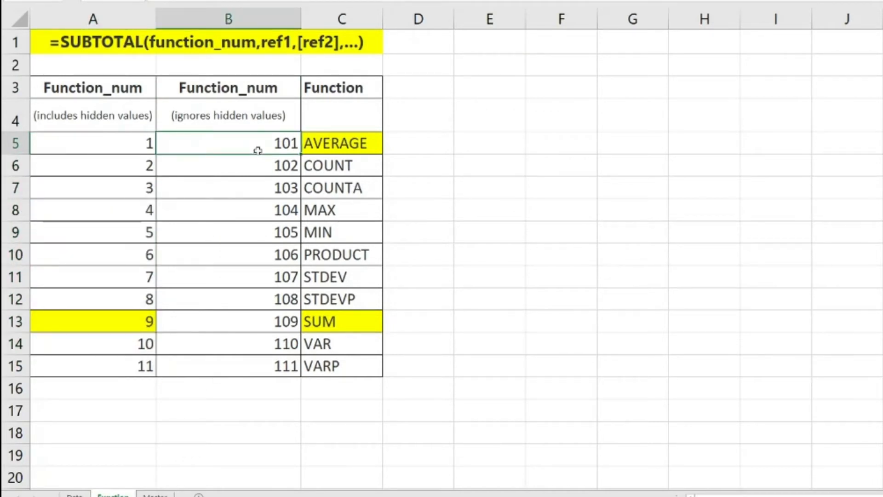
{"action": "left_click_drag", "start_coordinate": [270, 363], "coordinate": [264, 149]}
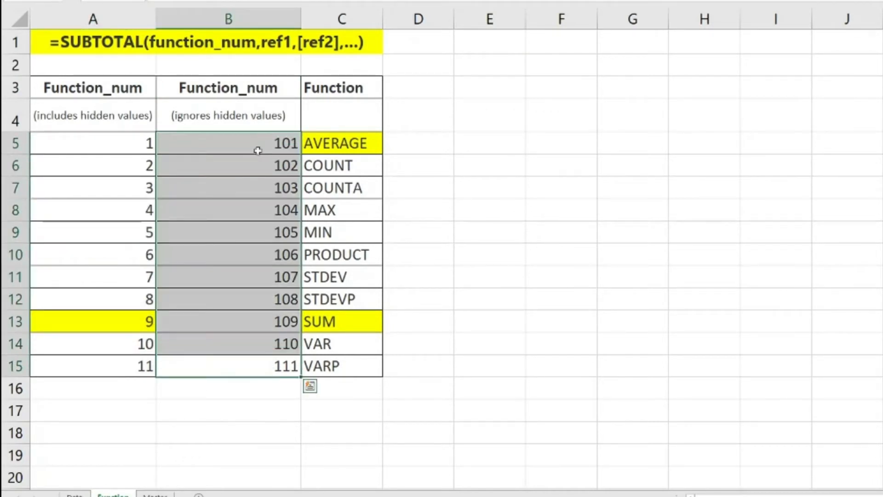
{"action": "left_click_drag", "start_coordinate": [136, 144], "coordinate": [136, 363]}
{"action": "left_click_drag", "start_coordinate": [317, 168], "coordinate": [357, 373]}
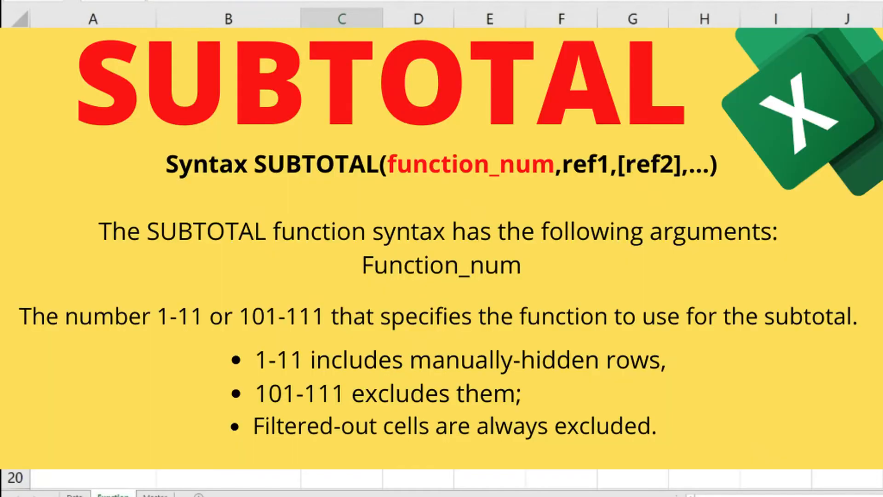
Examine the hidden-value notes and the function list from AVERAGE to VARP, including the function number for SUM.
{"action": "left_click", "coordinate": [93, 164]}
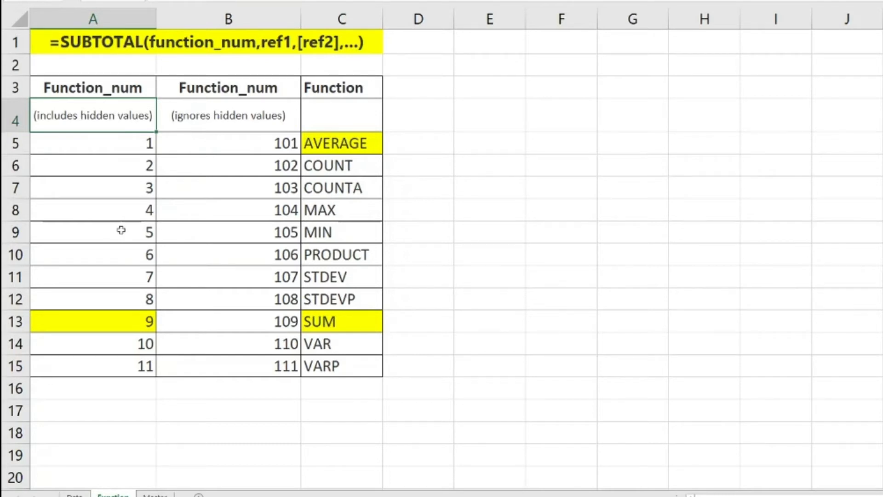
{"action": "left_click_drag", "start_coordinate": [238, 138], "coordinate": [226, 361]}
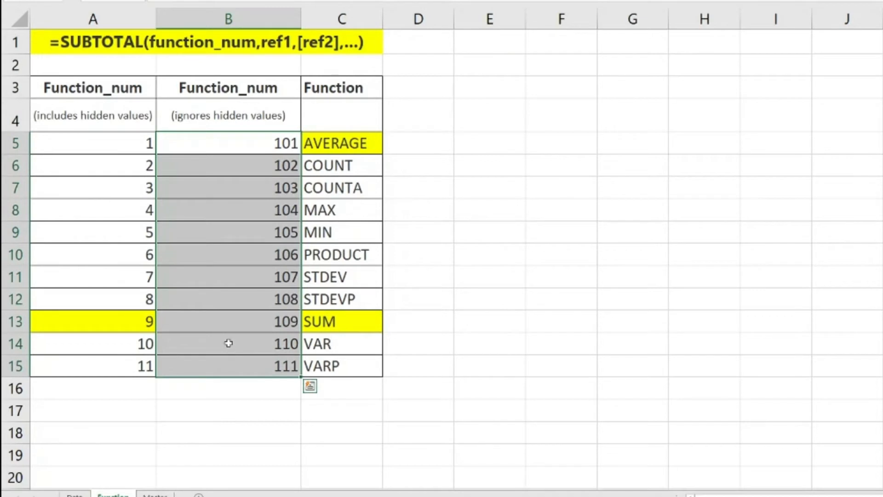
{"action": "left_click_drag", "start_coordinate": [351, 146], "coordinate": [352, 366]}
{"action": "left_click", "coordinate": [220, 119]}
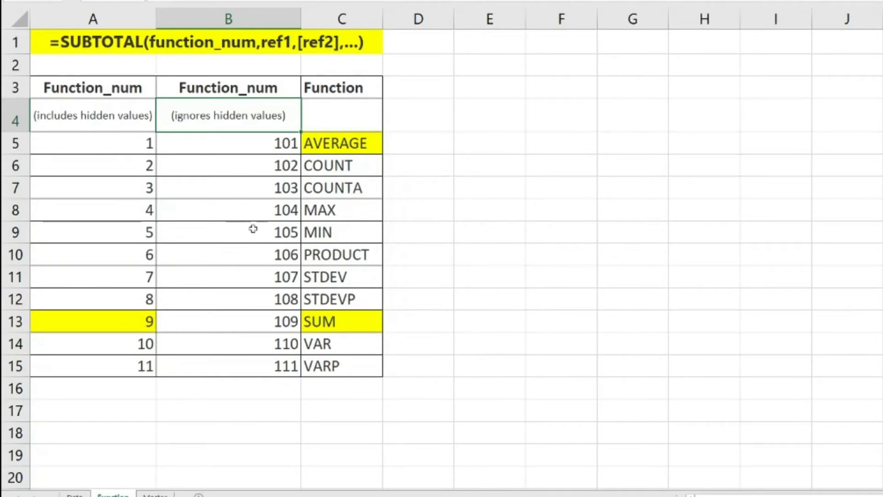
{"action": "left_click", "coordinate": [313, 143]}
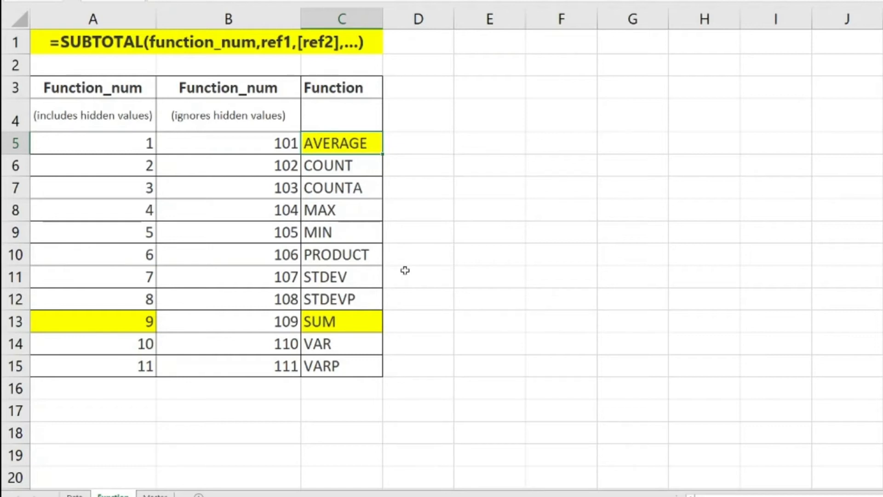
{"action": "left_click_drag", "start_coordinate": [326, 164], "coordinate": [332, 300]}
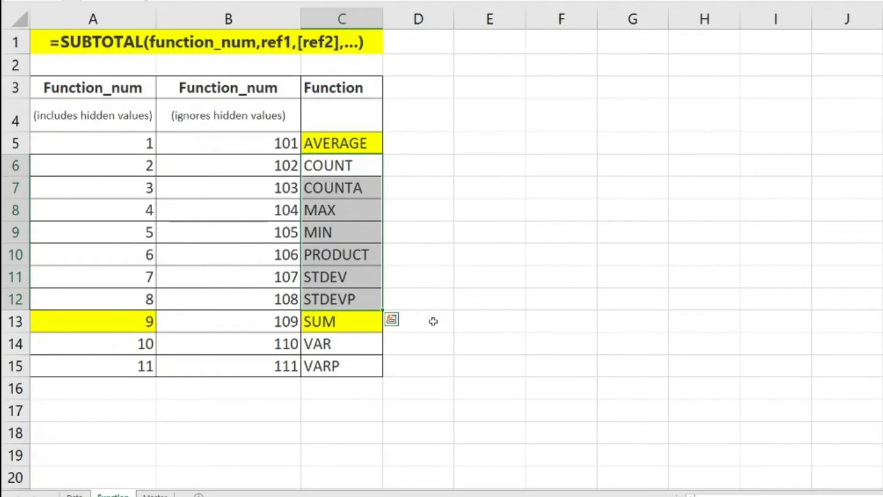
{"action": "left_click", "coordinate": [341, 324]}
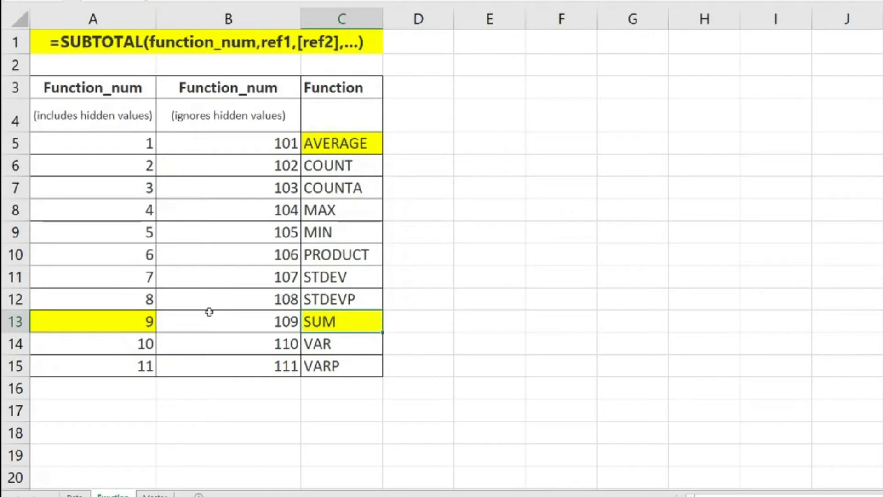
{"action": "left_click", "coordinate": [142, 321]}
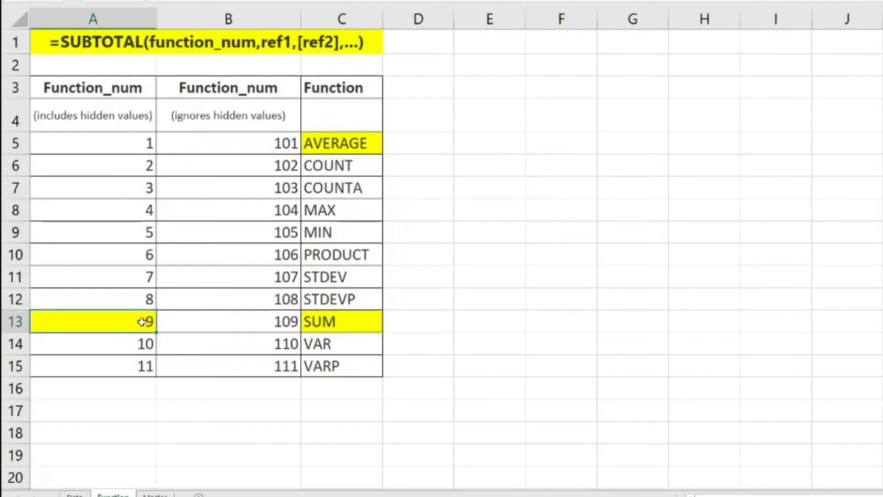
On the Data sheet, clear the total in cell D1 and select the 01-Oct records in B3:D5.
{"action": "left_click", "coordinate": [74, 494]}
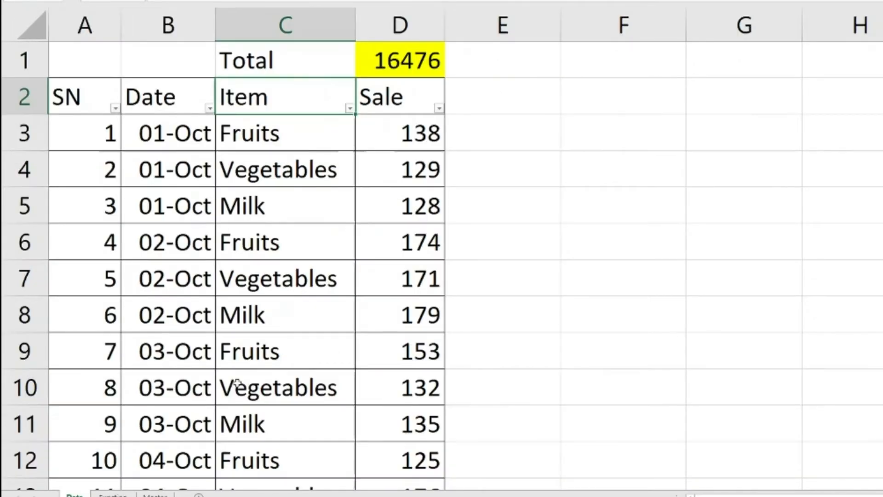
{"action": "key", "text": "Delete"}
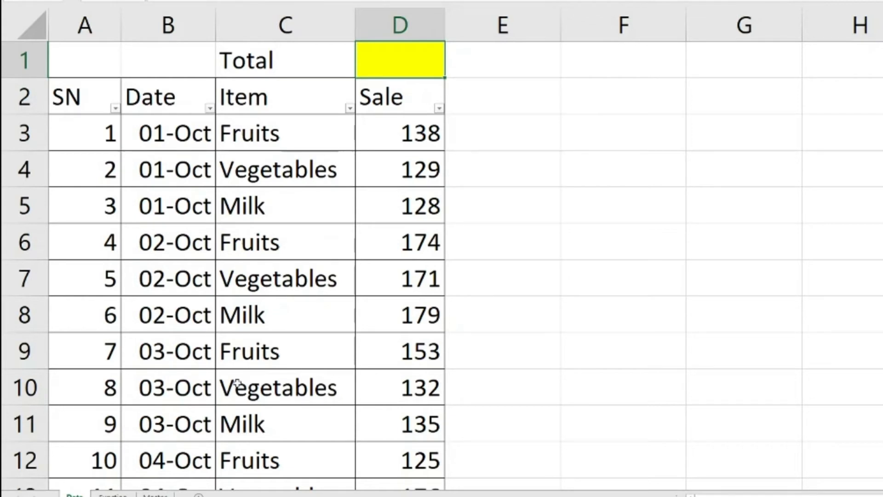
{"action": "left_click", "coordinate": [423, 143]}
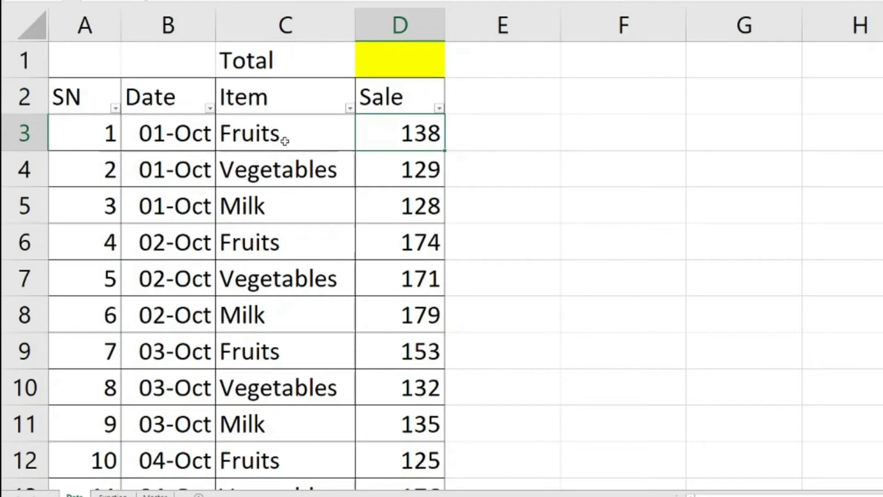
{"action": "left_click_drag", "start_coordinate": [186, 138], "coordinate": [375, 221]}
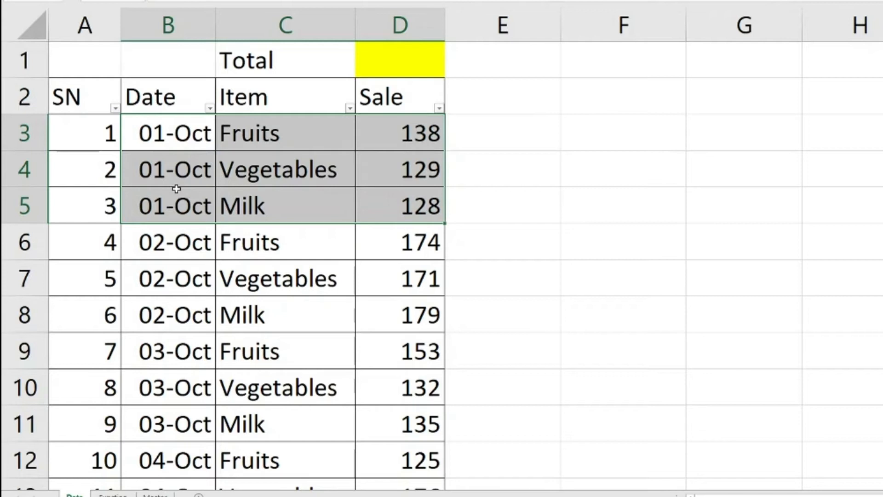
Enter the formula =SUBTOTAL(9,D3:D84) in cell D1 to total the Sale column.
{"action": "left_click", "coordinate": [394, 57]}
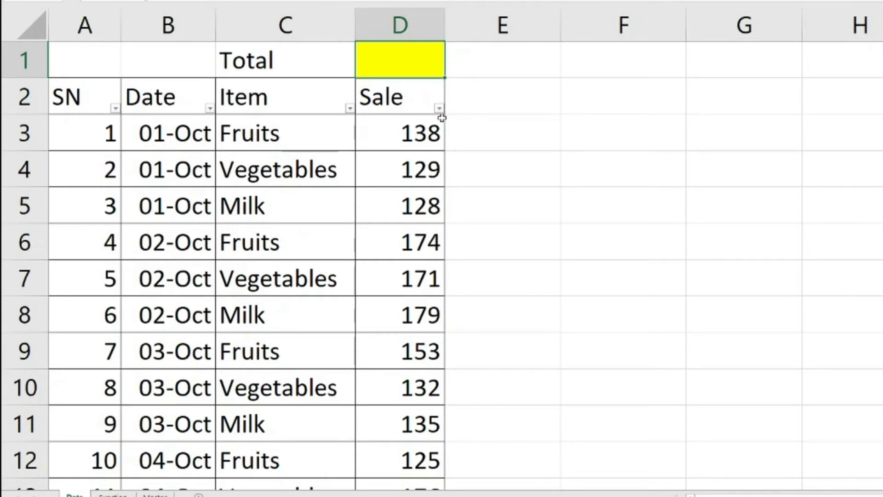
{"action": "type", "text": "=sub"}
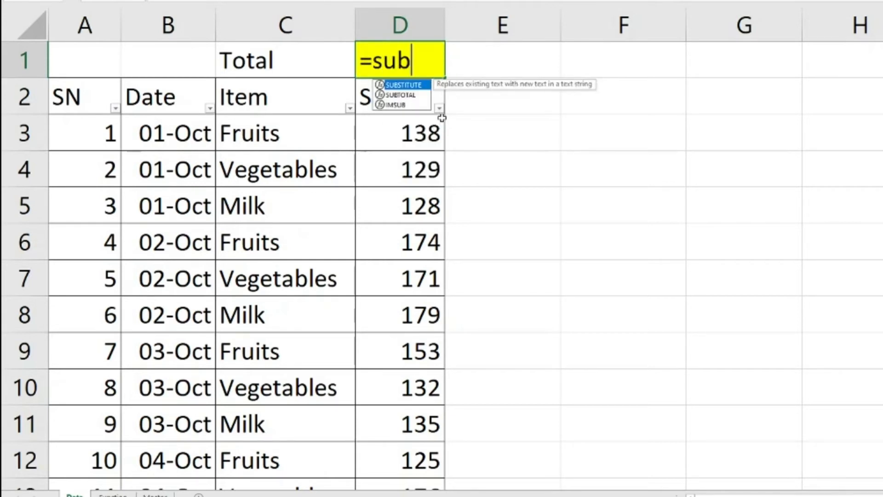
{"action": "key", "text": "Down"}
{"action": "key", "text": "Tab"}
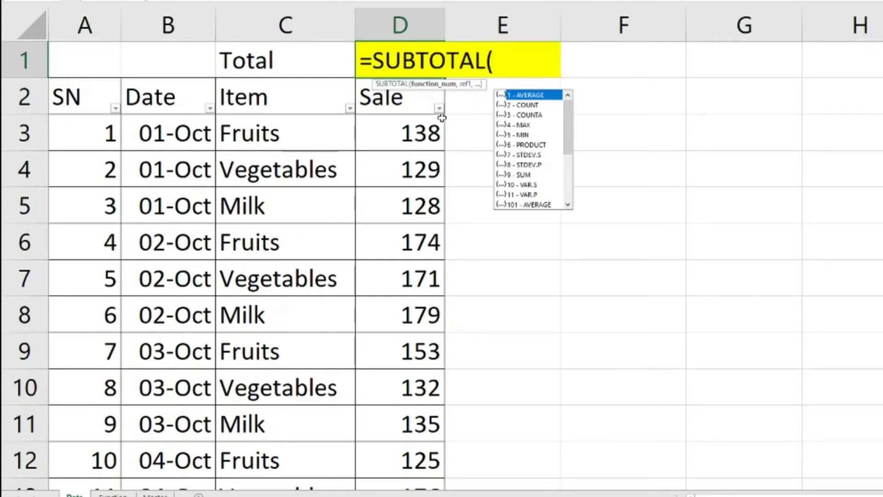
{"action": "type", "text": "9,"}
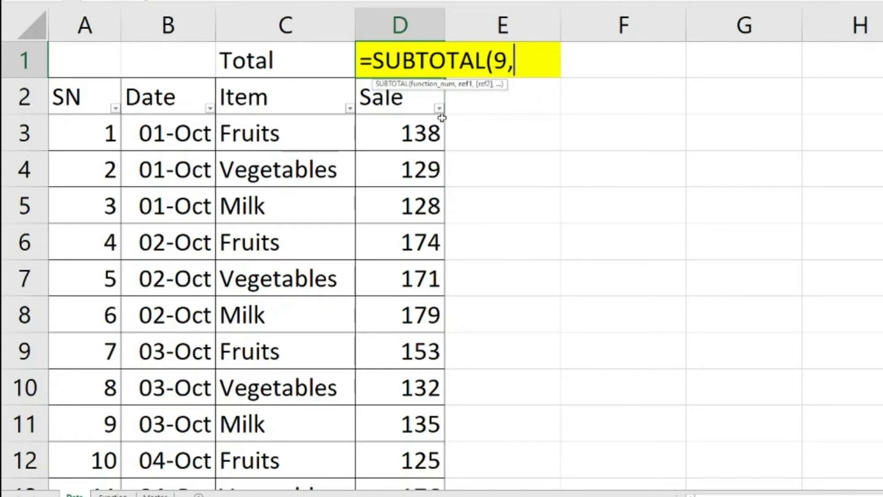
{"action": "left_click", "coordinate": [442, 118]}
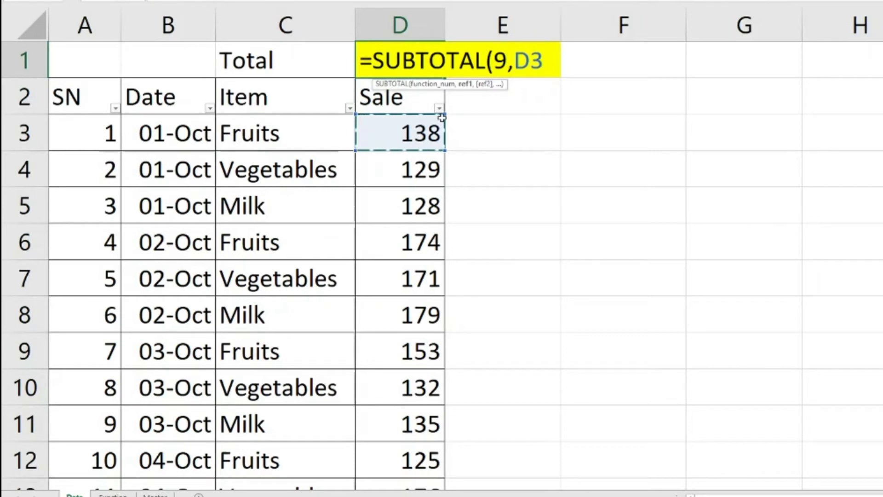
{"action": "key", "text": "ctrl+shift+Down"}
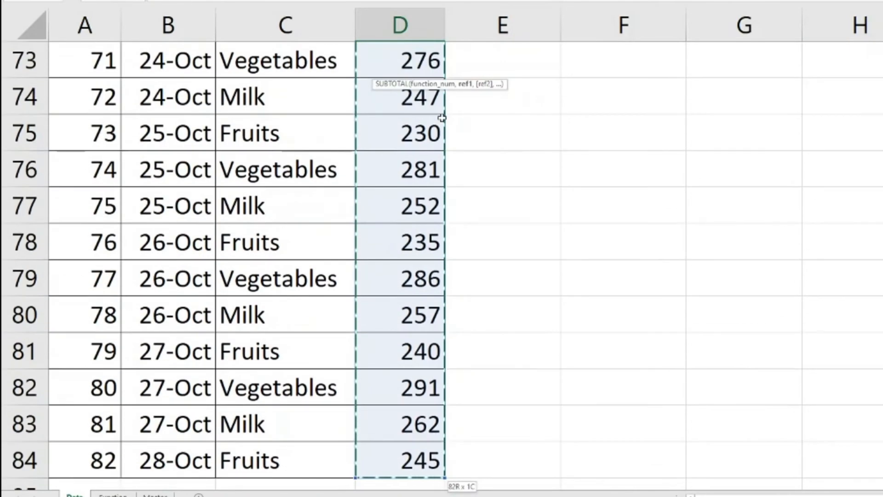
{"action": "type", "text": ")"}
{"action": "key", "text": "Return"}
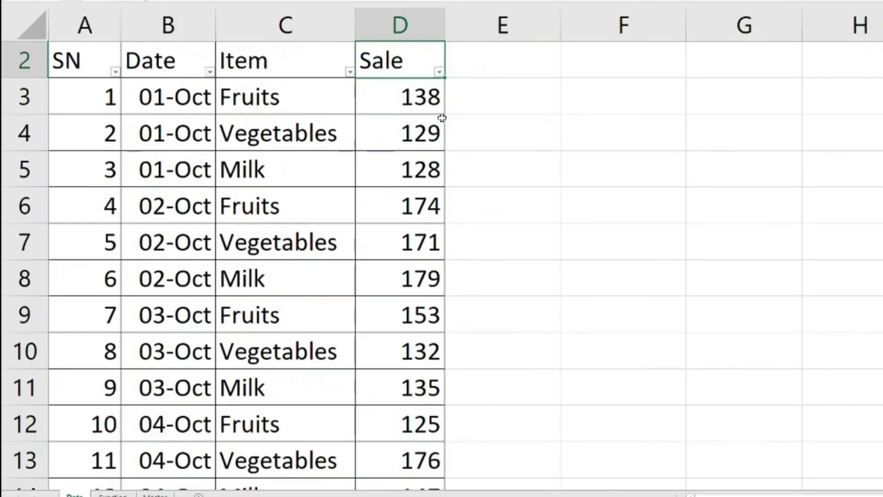
{"action": "key", "text": "Up"}
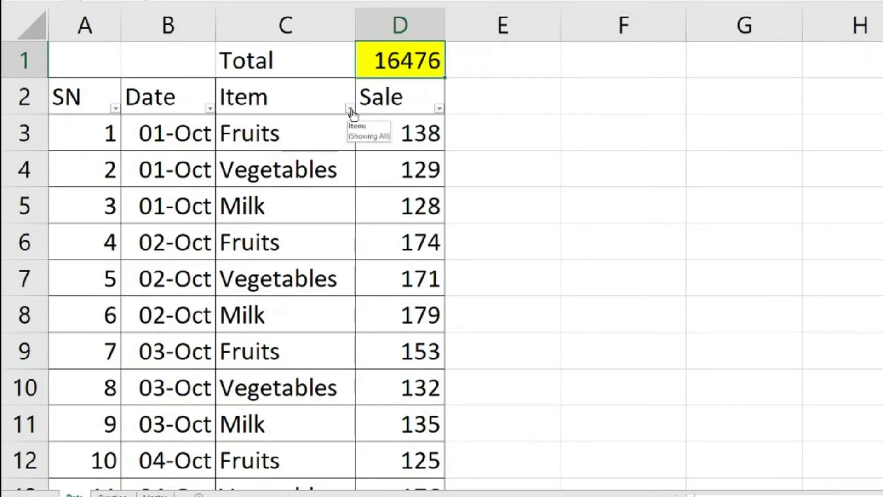
Filter the Item column to show only Fruits.
{"action": "left_click", "coordinate": [351, 109]}
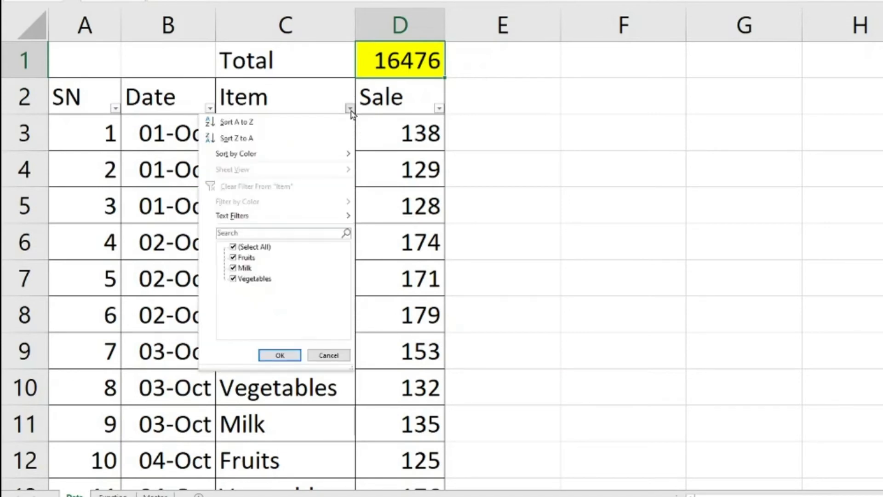
{"action": "left_click", "coordinate": [233, 247]}
{"action": "left_click", "coordinate": [233, 257]}
{"action": "left_click", "coordinate": [281, 353]}
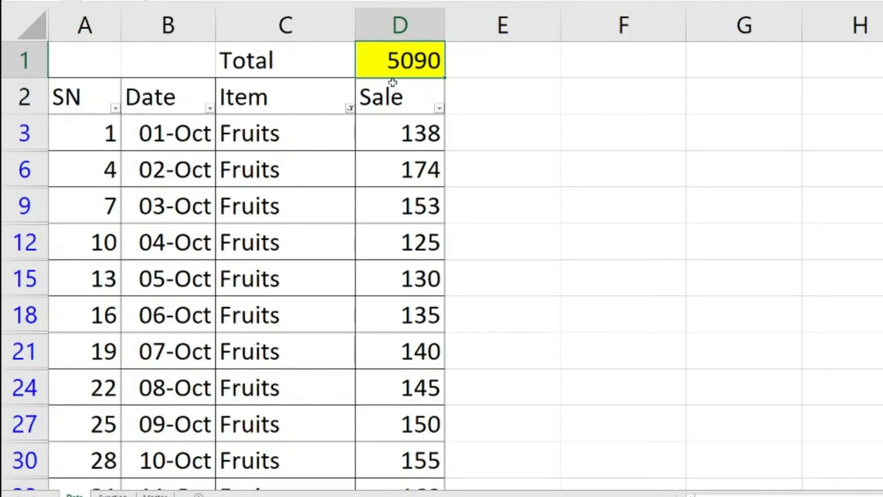
Add Milk to the Item filter so that both Fruits and Milk records are shown.
{"action": "left_click", "coordinate": [350, 108]}
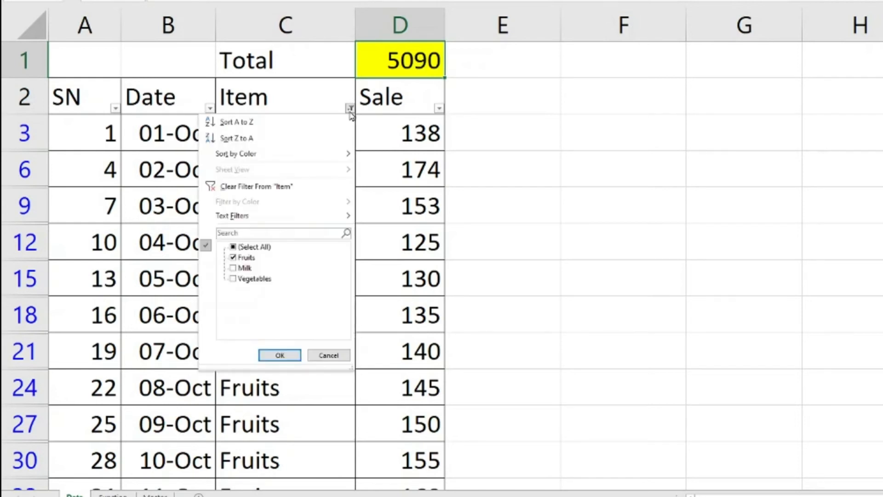
{"action": "left_click", "coordinate": [236, 270]}
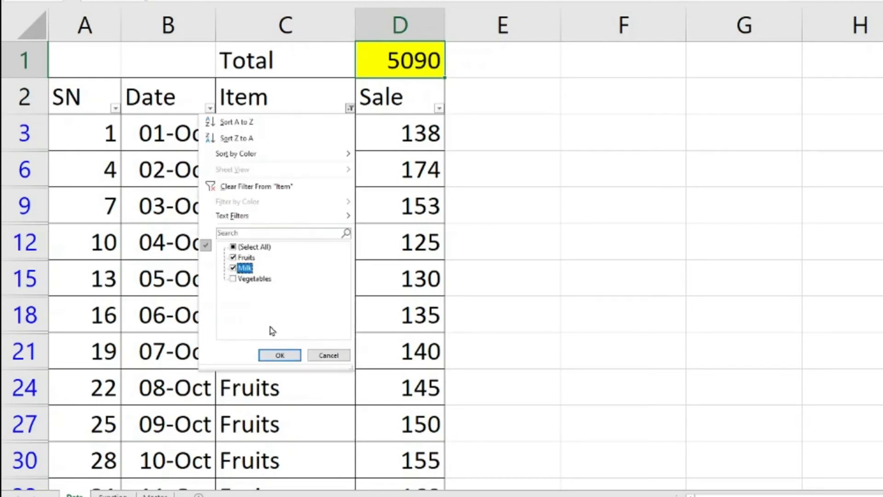
{"action": "left_click", "coordinate": [280, 355]}
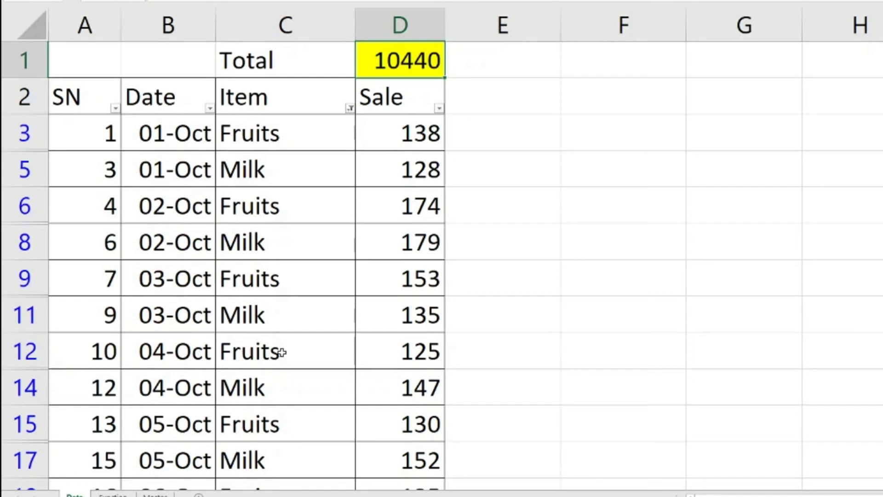
Reset the Item filter to include all items.
{"action": "left_click", "coordinate": [350, 108]}
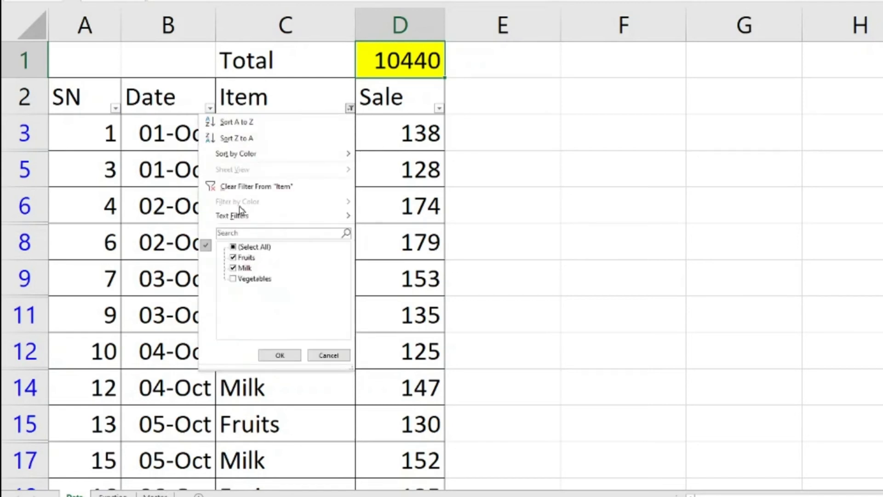
{"action": "left_click", "coordinate": [235, 247]}
{"action": "left_click", "coordinate": [284, 355]}
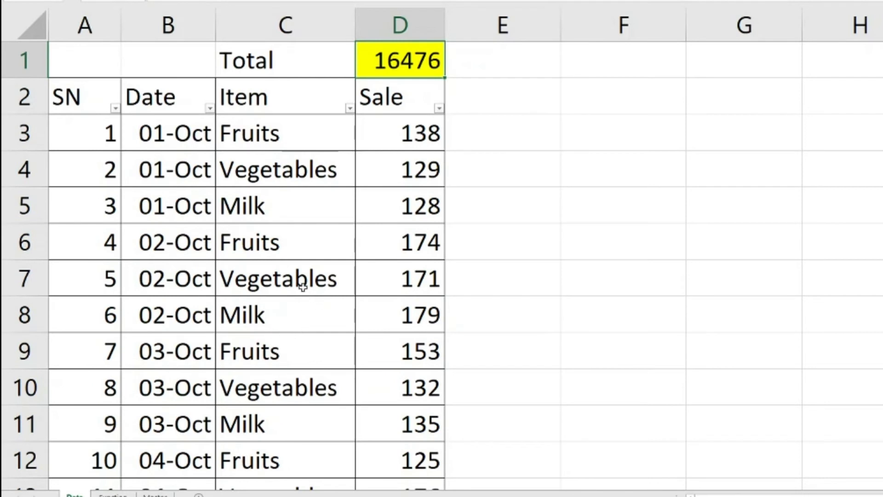
Filter the Date column to show only the records of 01 October 2020.
{"action": "left_click", "coordinate": [210, 109]}
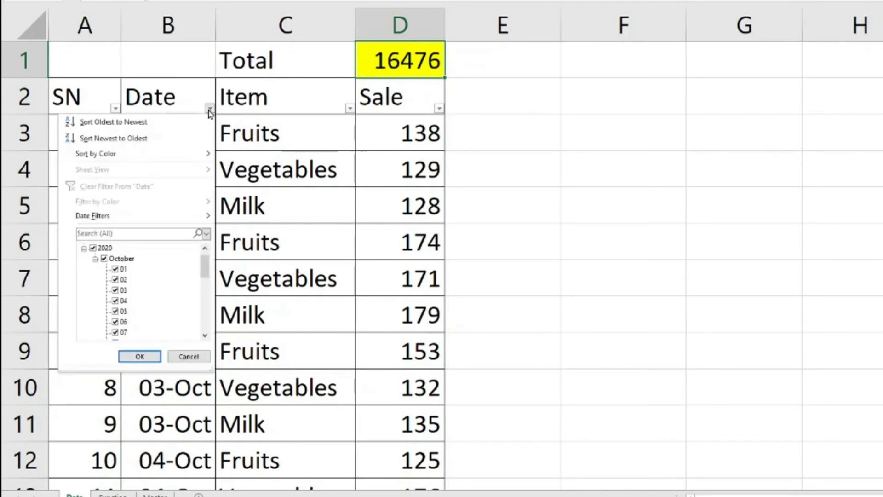
{"action": "left_click", "coordinate": [104, 259]}
{"action": "left_click", "coordinate": [104, 259]}
{"action": "left_click", "coordinate": [115, 269]}
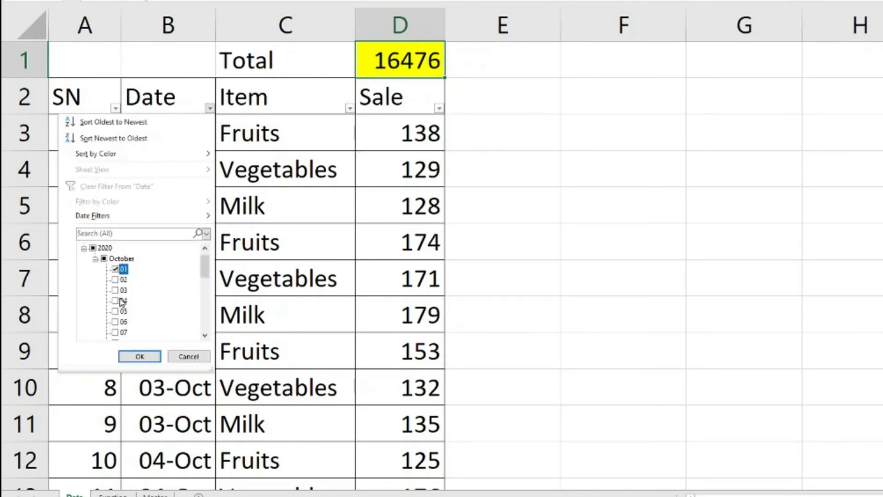
{"action": "left_click", "coordinate": [139, 356]}
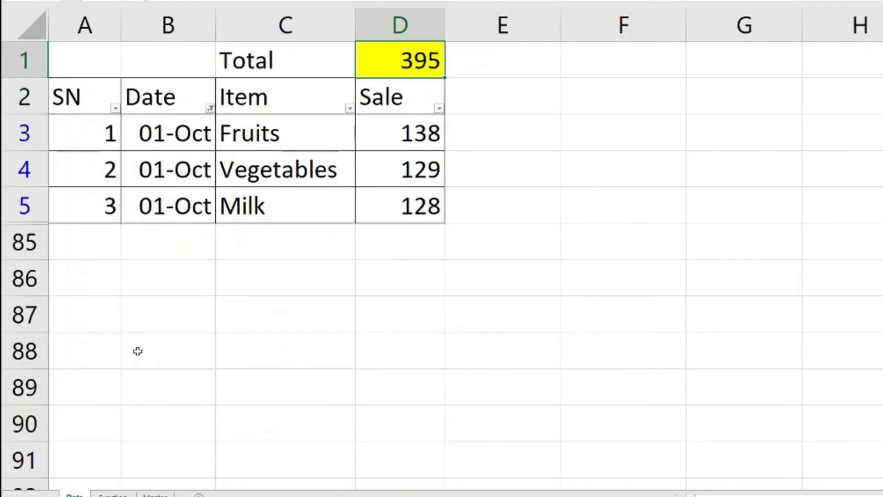
Add 04, 05 and 06 October to the dates included in the Date filter.
{"action": "left_click", "coordinate": [212, 111]}
{"action": "left_click", "coordinate": [116, 321]}
{"action": "left_click", "coordinate": [115, 311]}
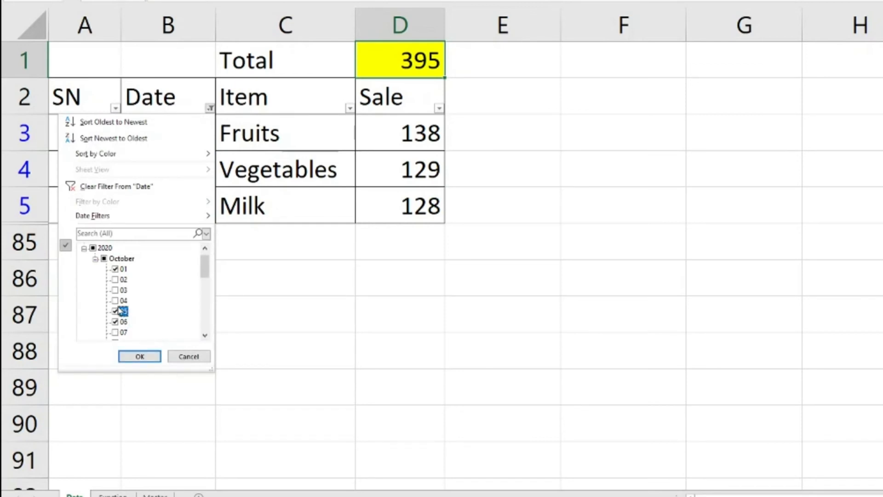
{"action": "left_click", "coordinate": [116, 302]}
{"action": "left_click", "coordinate": [139, 356]}
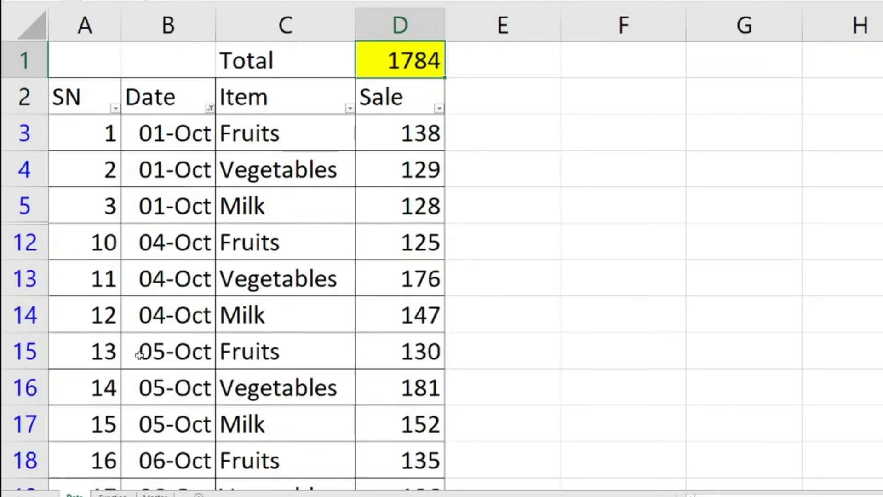
Reset the Date filter to include all 2020 dates.
{"action": "left_click", "coordinate": [210, 109]}
{"action": "left_click", "coordinate": [92, 247]}
{"action": "left_click", "coordinate": [140, 356]}
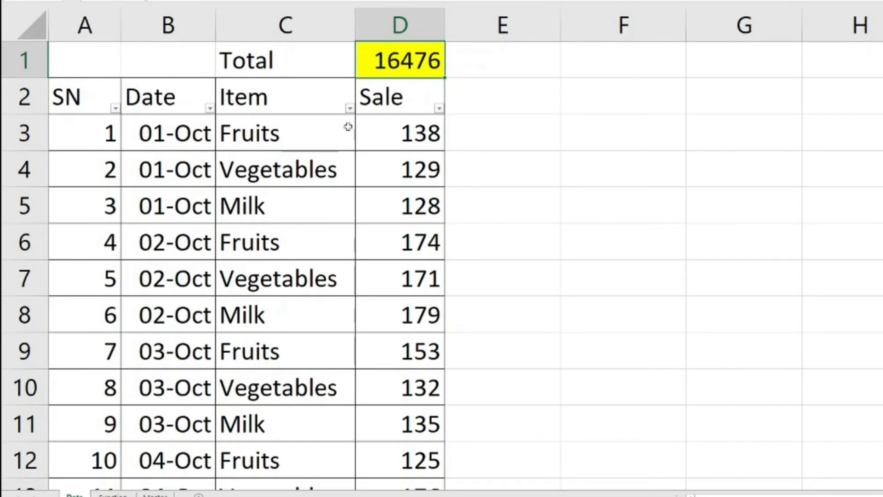
Change the SUBTOTAL function number in cell D1 to 1 to average the Sale range D3:D84.
{"action": "key", "text": "F2"}
{"action": "key", "text": "Left"}
{"action": "key", "text": "Left"}
{"action": "key", "text": "Left"}
{"action": "key", "text": "Left"}
{"action": "key", "text": "Left"}
{"action": "key", "text": "Left"}
{"action": "key", "text": "Left"}
{"action": "key", "text": "Left"}
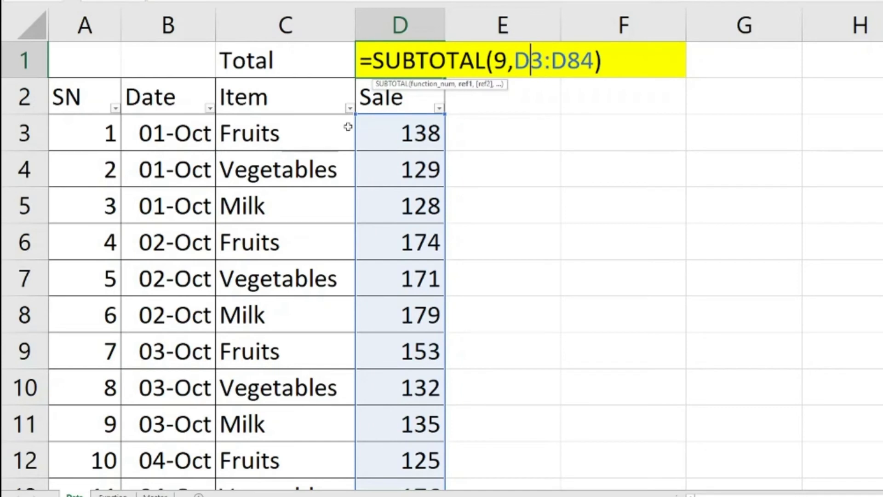
{"action": "key", "text": "shift+Left"}
{"action": "type", "text": "1"}
{"action": "key", "text": "Return"}
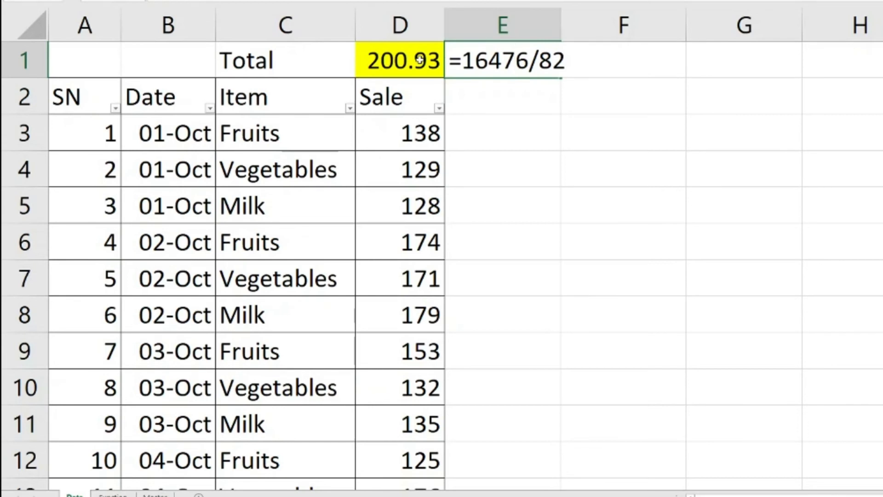
Check the average by calculating =16476/82 in cell E1, and clear that cell.
{"action": "key", "text": "Return"}
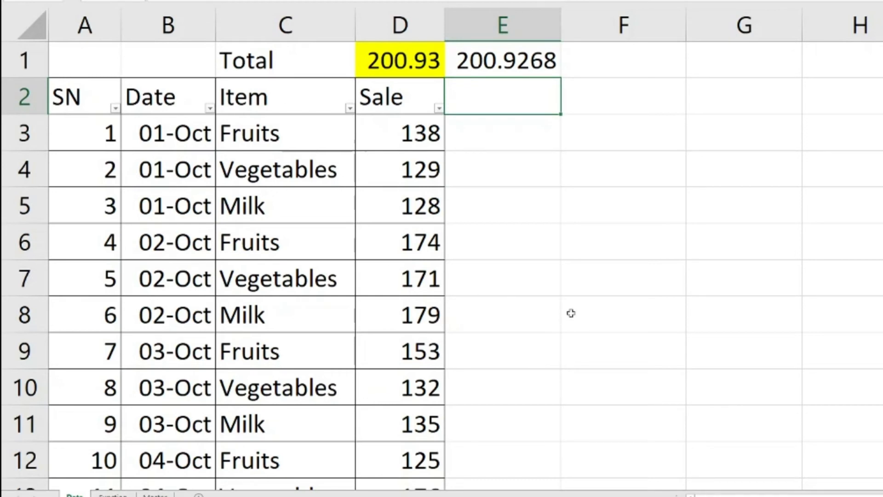
{"action": "key", "text": "Up"}
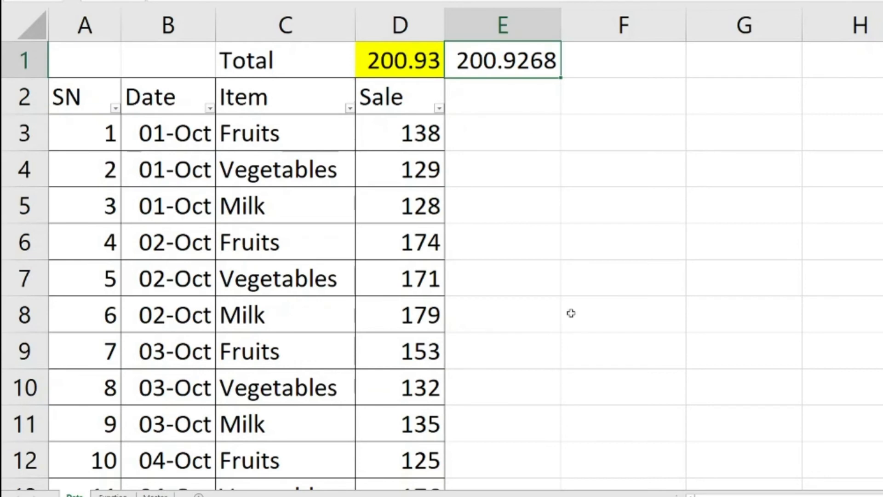
{"action": "key", "text": "Delete"}
Filter the Item column to show only Fruits, with the average formula in place.
{"action": "key", "text": "Left"}
{"action": "key", "text": "Left"}
{"action": "key", "text": "Down"}
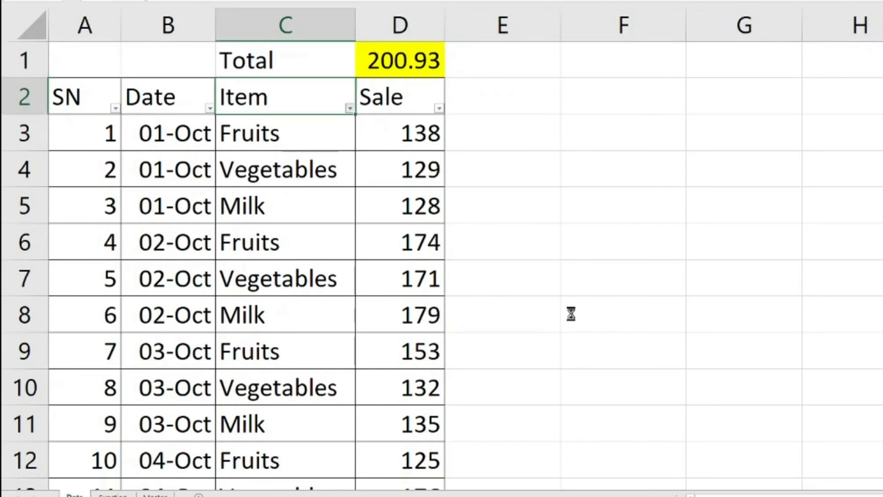
{"action": "key", "text": "alt+Down"}
{"action": "key", "text": "Down"}
{"action": "key", "text": "Down"}
{"action": "key", "text": "Down"}
{"action": "key", "text": "Down"}
{"action": "key", "text": "Down"}
{"action": "key", "text": "Down"}
{"action": "key", "text": "Down"}
{"action": "key", "text": "space"}
{"action": "key", "text": "Down"}
{"action": "key", "text": "space"}
{"action": "key", "text": "Return"}
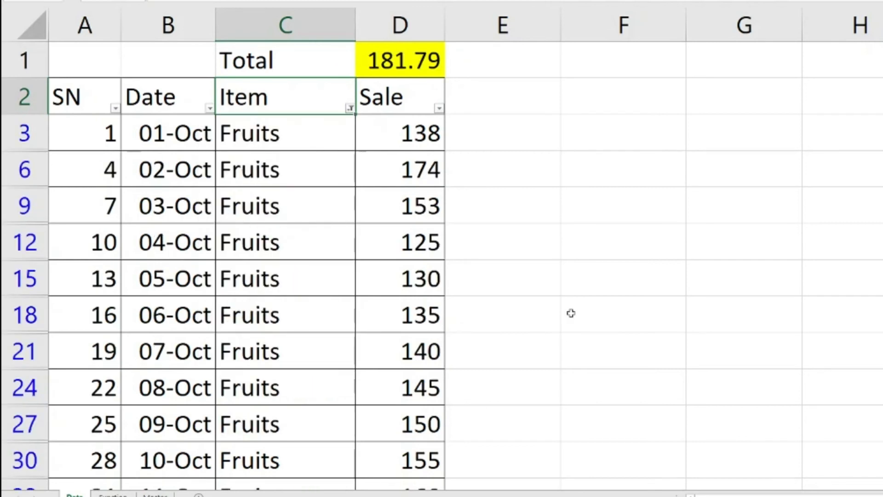